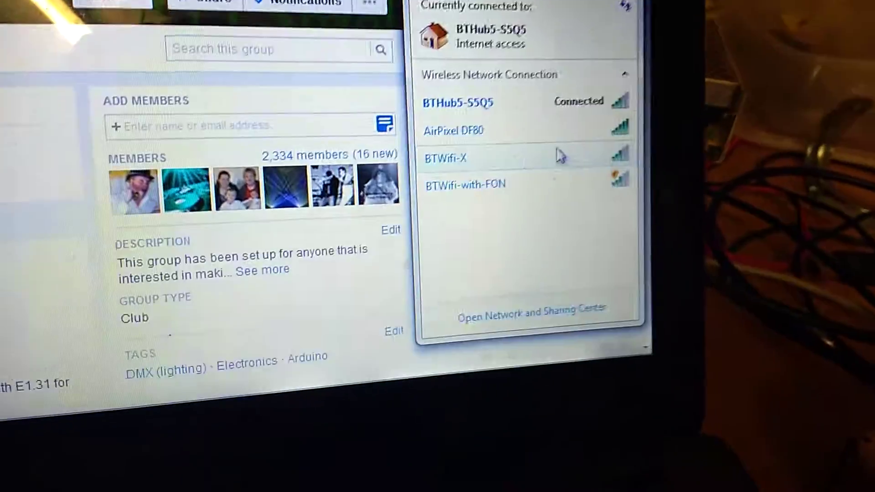
Join the AirPixel DF80 Wi-Fi network from the Windows network list.
{"action": "left_click", "coordinate": [561, 133]}
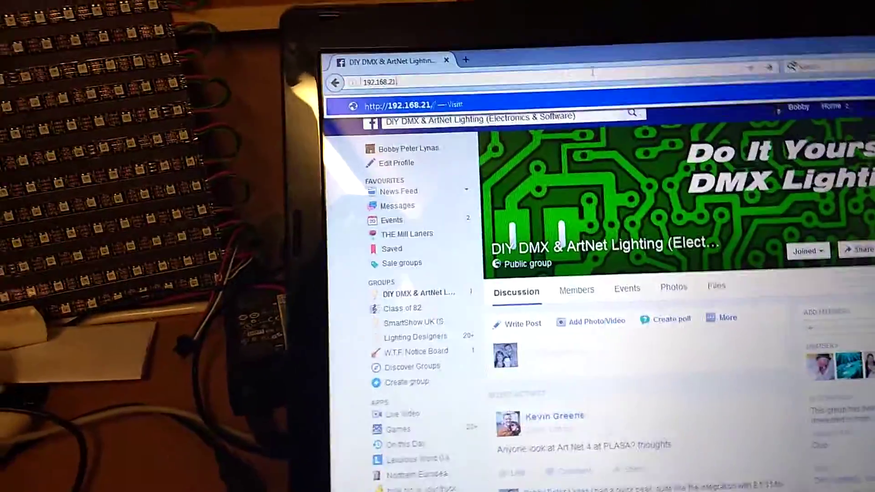
Correct the address to 192.168.4.1 and load the AirPixel configuration page.
{"action": "key", "text": "BackSpace"}
{"action": "key", "text": "BackSpace"}
{"action": "type", "text": "4.1"}
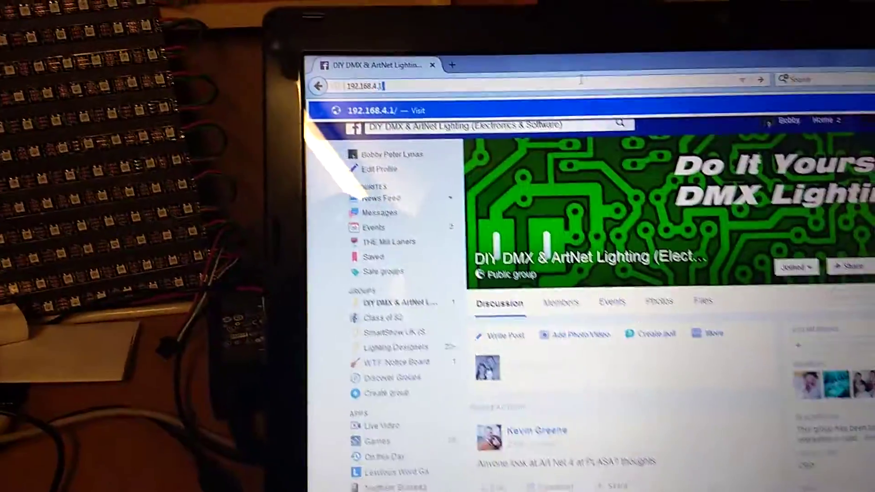
{"action": "key", "text": "Return"}
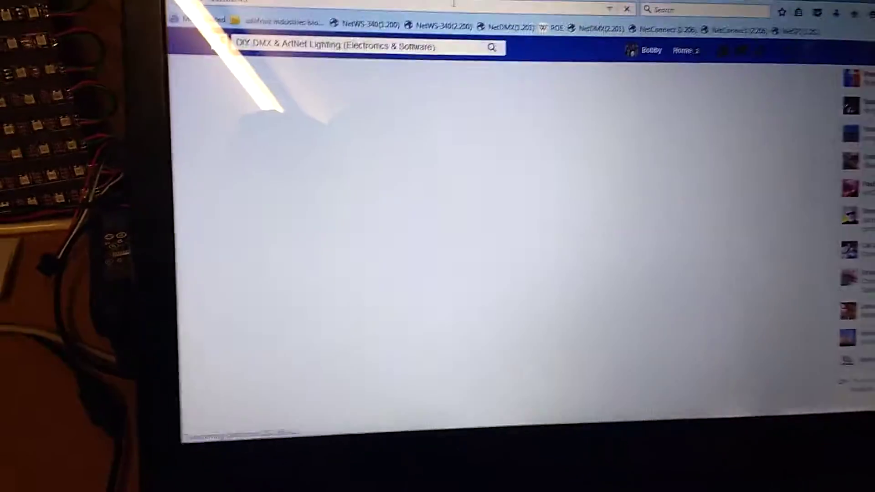